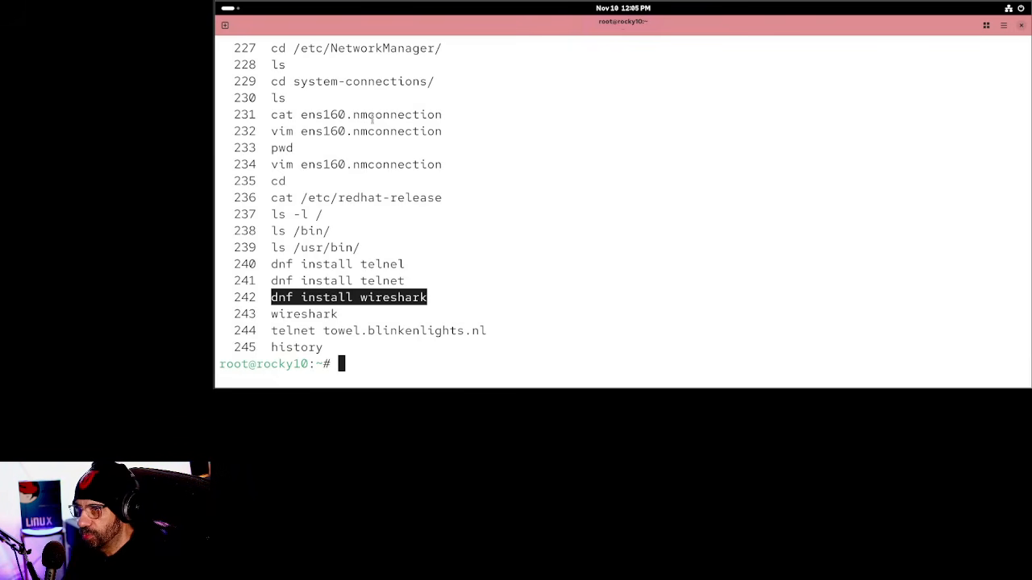
Switch from the terminal to the open Wireshark window
left_click(229, 9)
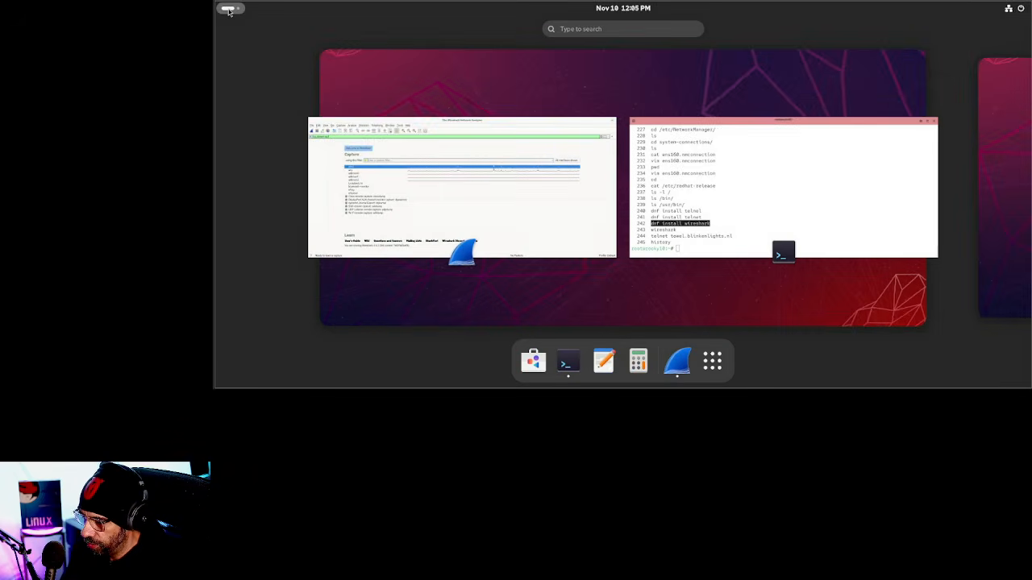
type("wi")
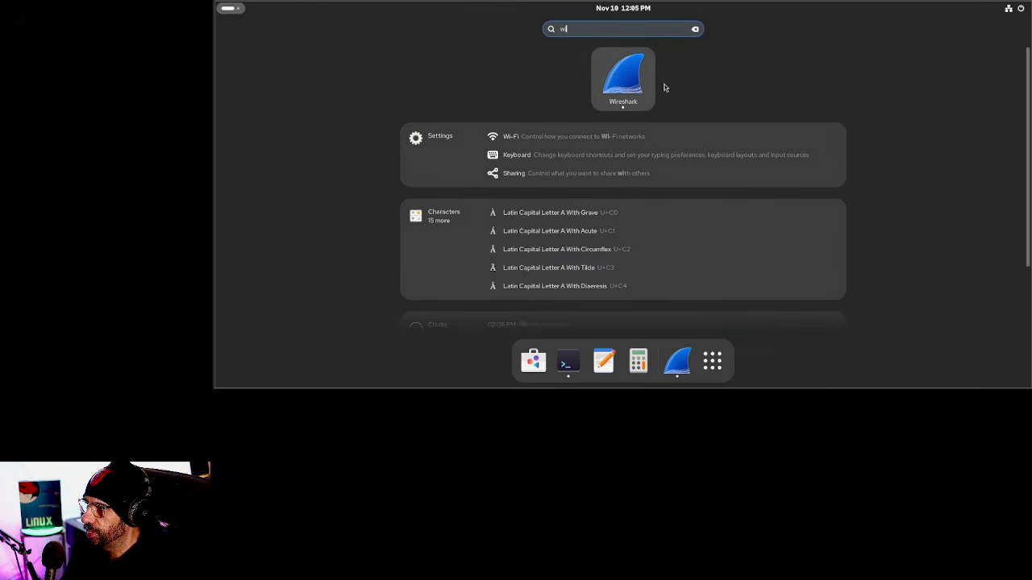
left_click(228, 10)
left_click(228, 10)
left_click(494, 194)
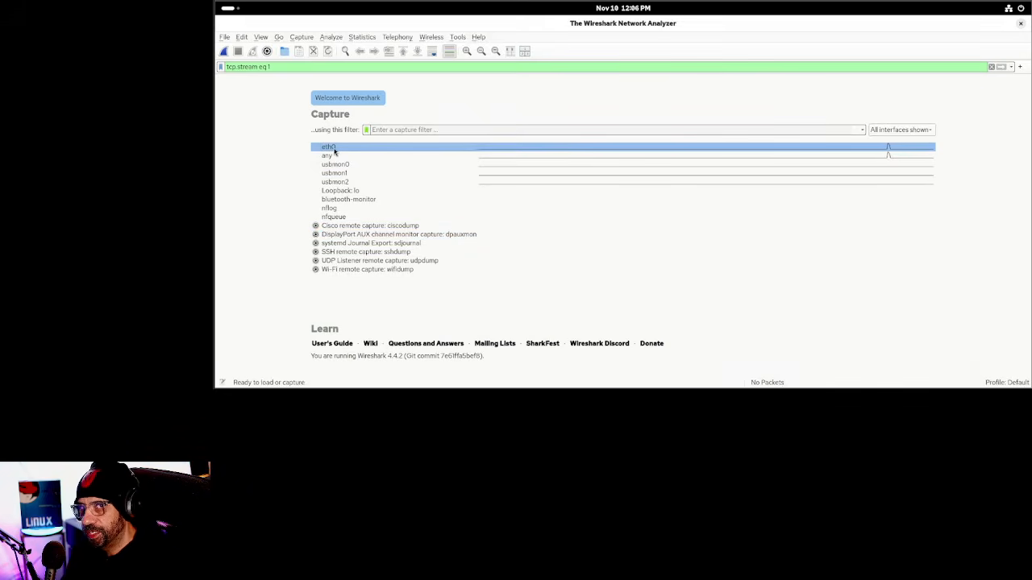
Start a live packet capture on the eth0 interface
mouse_move(335, 151)
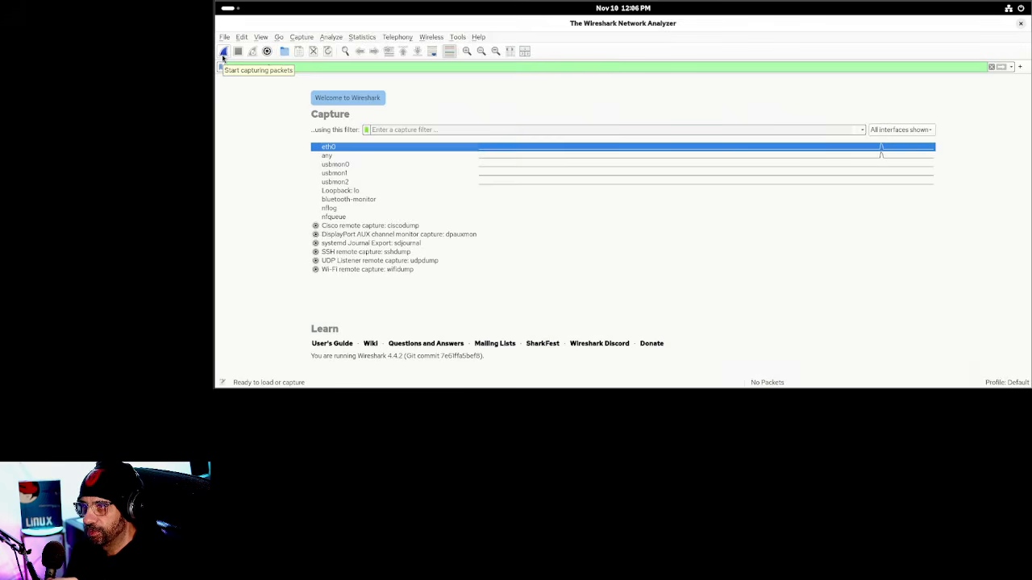
left_click(300, 38)
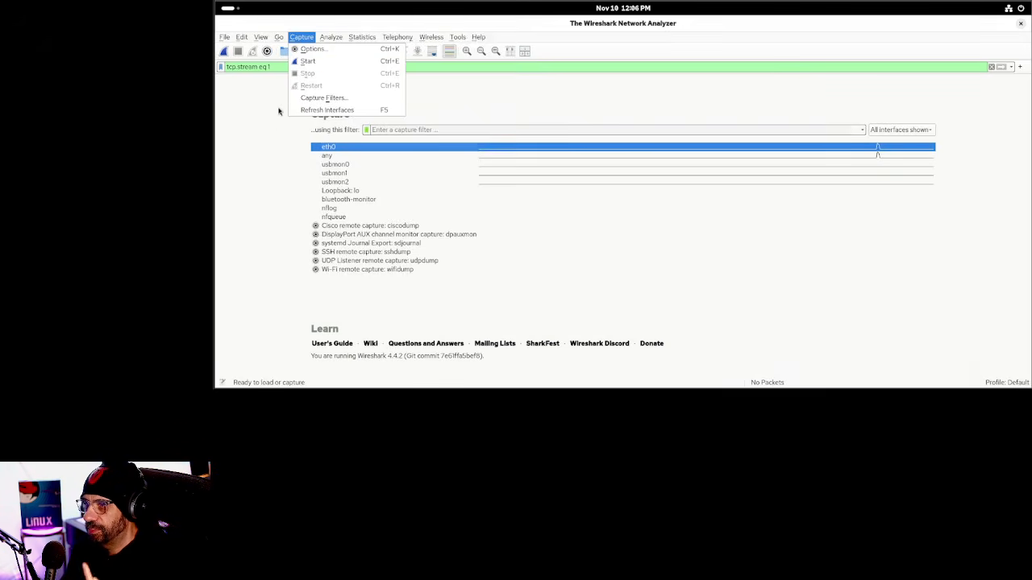
left_click(250, 103)
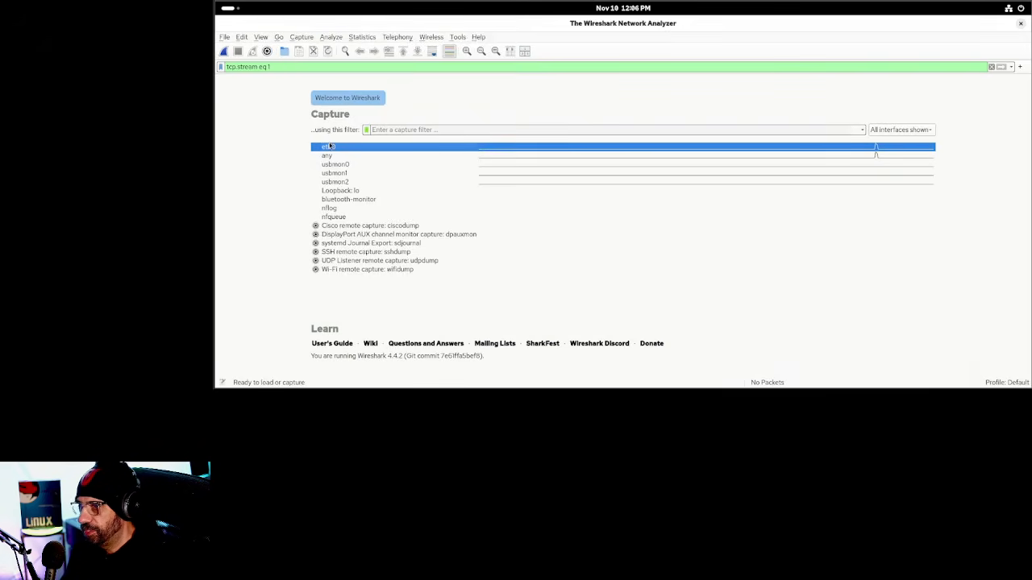
left_click(223, 50)
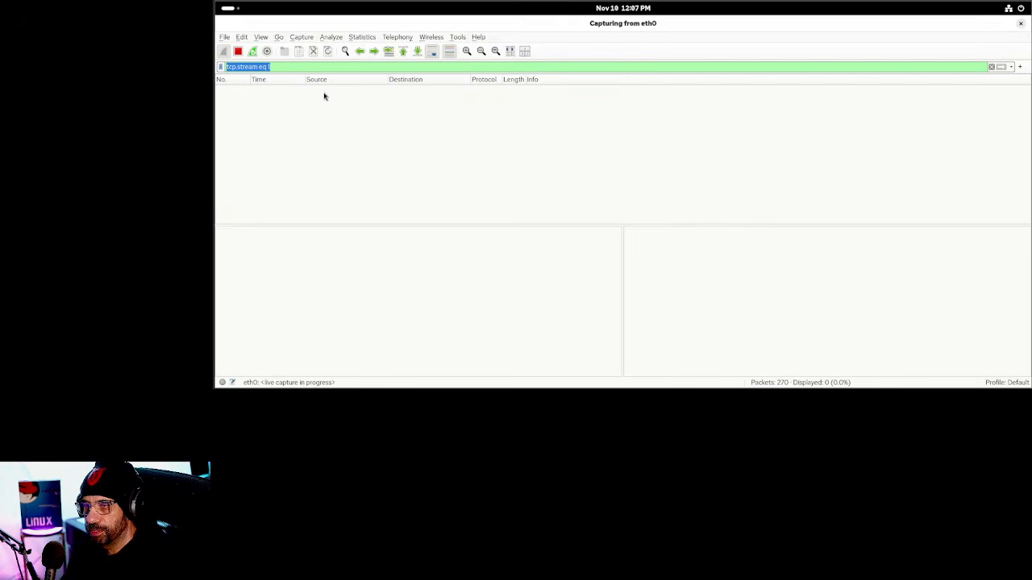
Switch to the terminal, clear it and run the command telnet towel.blinkenlights.nl copied from the history listing
left_click(228, 8)
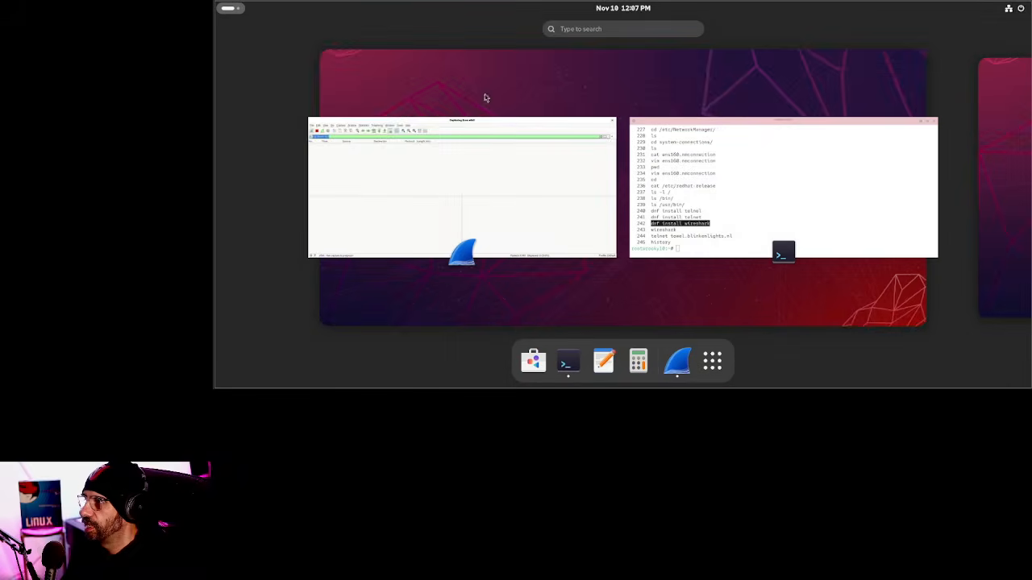
left_click(722, 172)
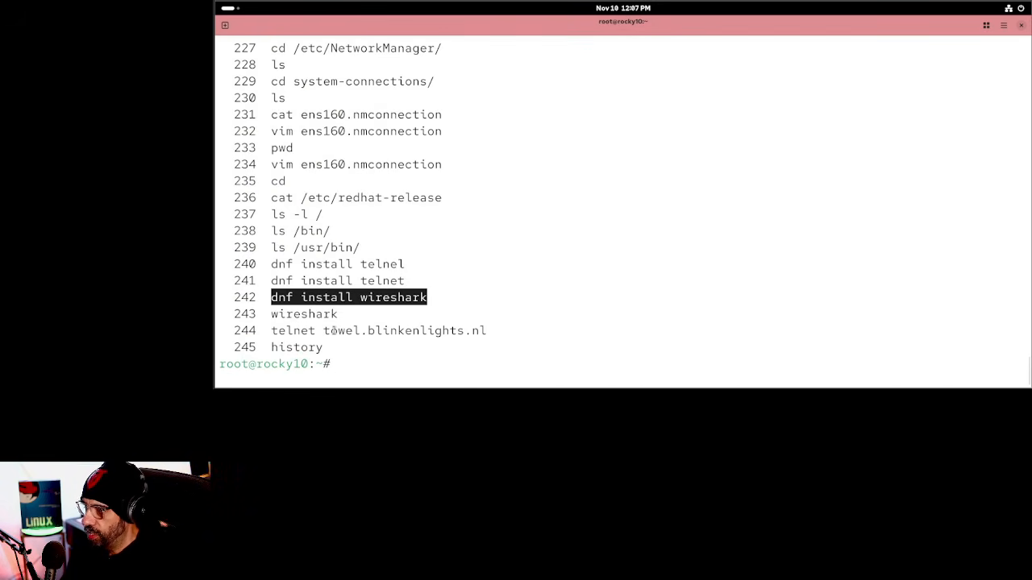
left_click_drag(270, 330, 491, 330)
key("ctrl+c")
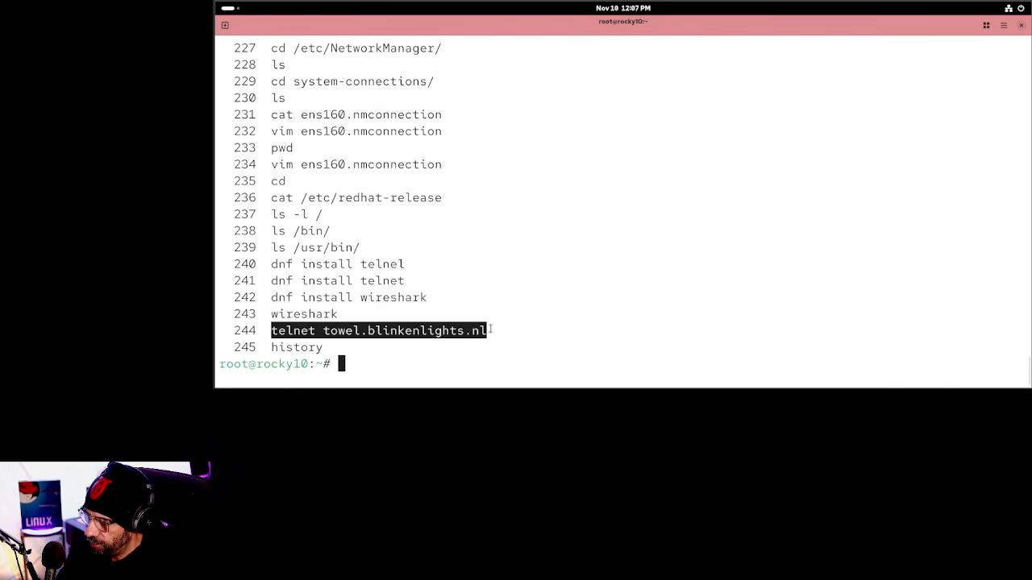
key("ctrl+l")
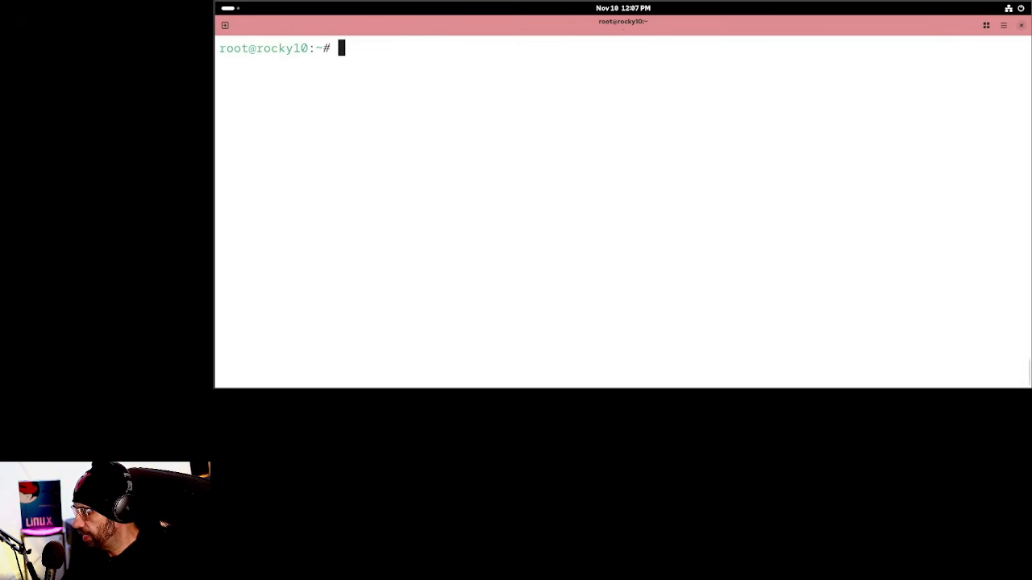
key("ctrl+shift+v")
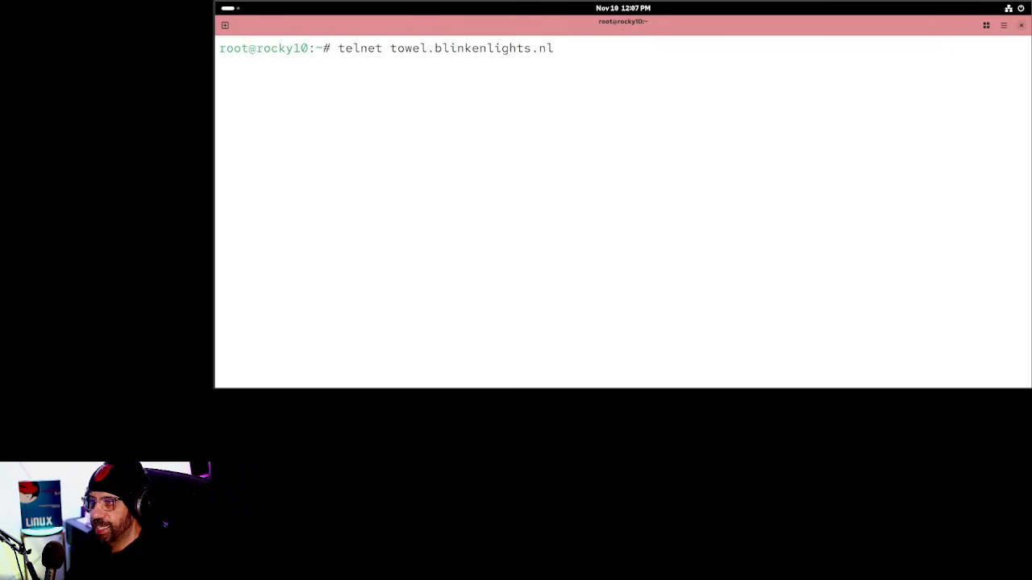
key("Return")
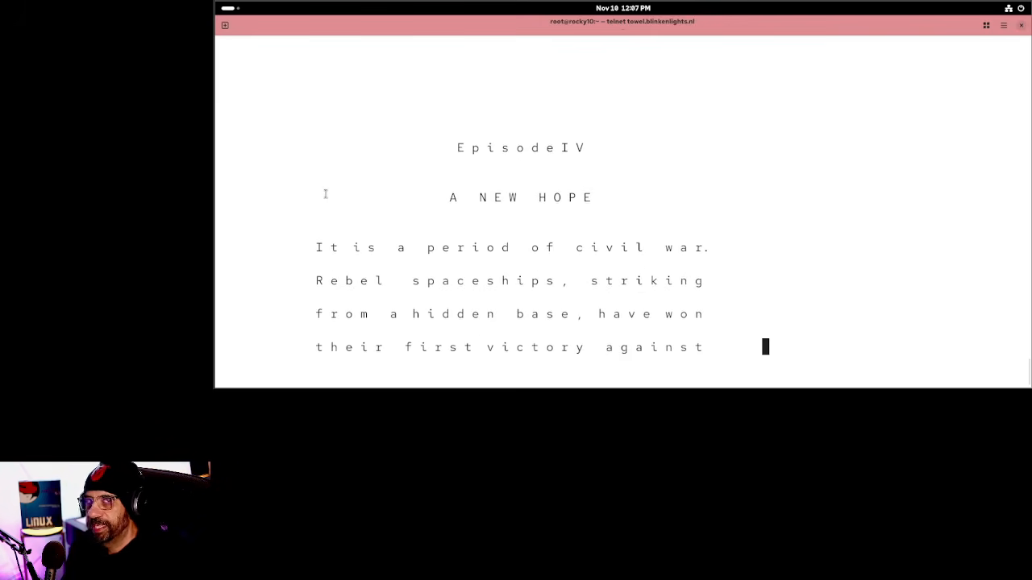
Switch back to the Wireshark capture and examine the payload bytes of the earlier TELNET packets
left_click(228, 8)
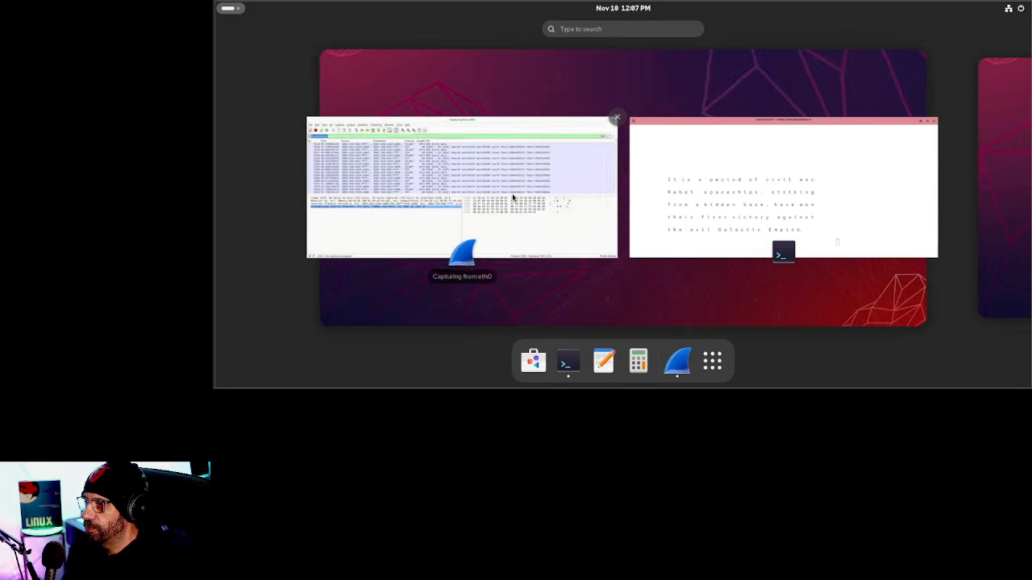
left_click(513, 197)
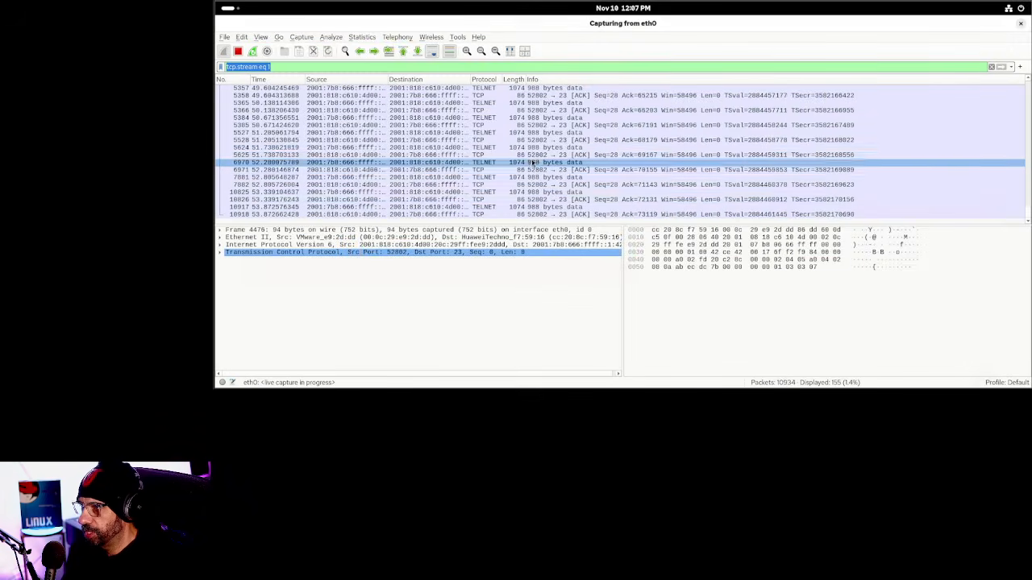
scroll(500, 113, "up", 2)
left_click(491, 103)
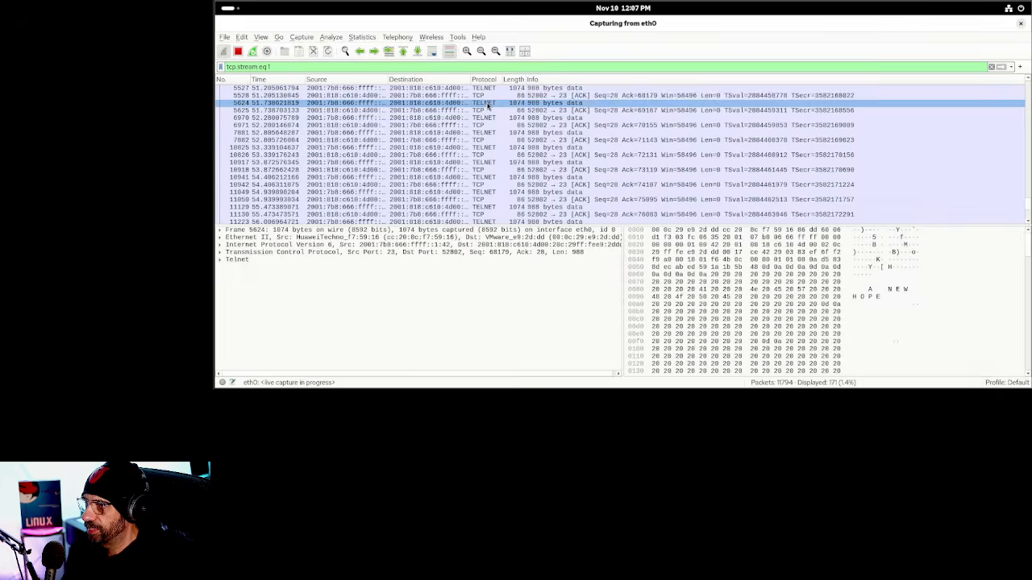
key("Up")
key("Up")
key("Up")
key("Up")
key("Up")
key("Up")
key("Up")
key("Up")
scroll(490, 92, "up", 2)
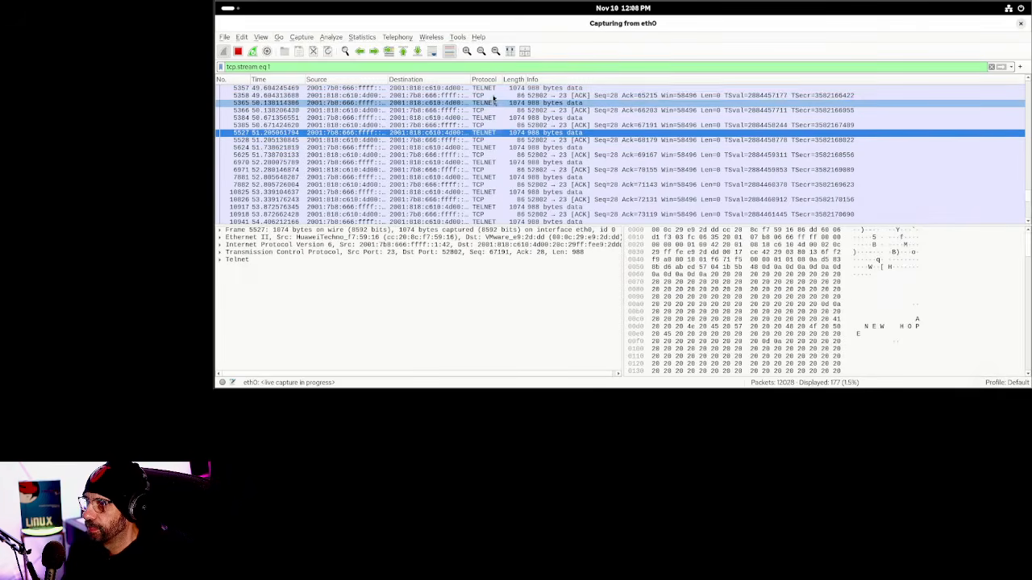
Filter the capture by the protocol of TELNET packet 5126, applying _ws.col.protocol == "TELNET" as the display filter
left_click(491, 89)
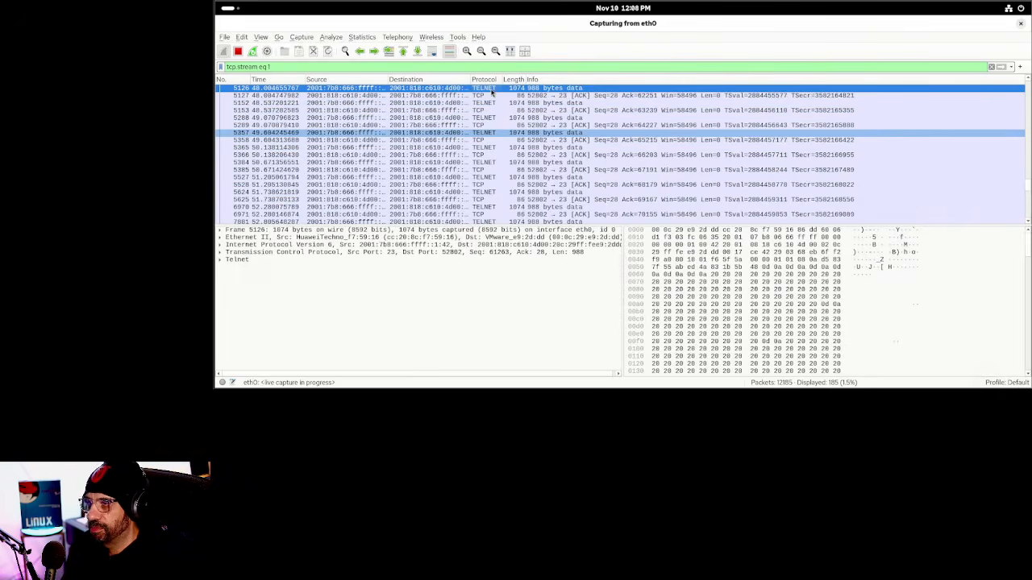
right_click(491, 92)
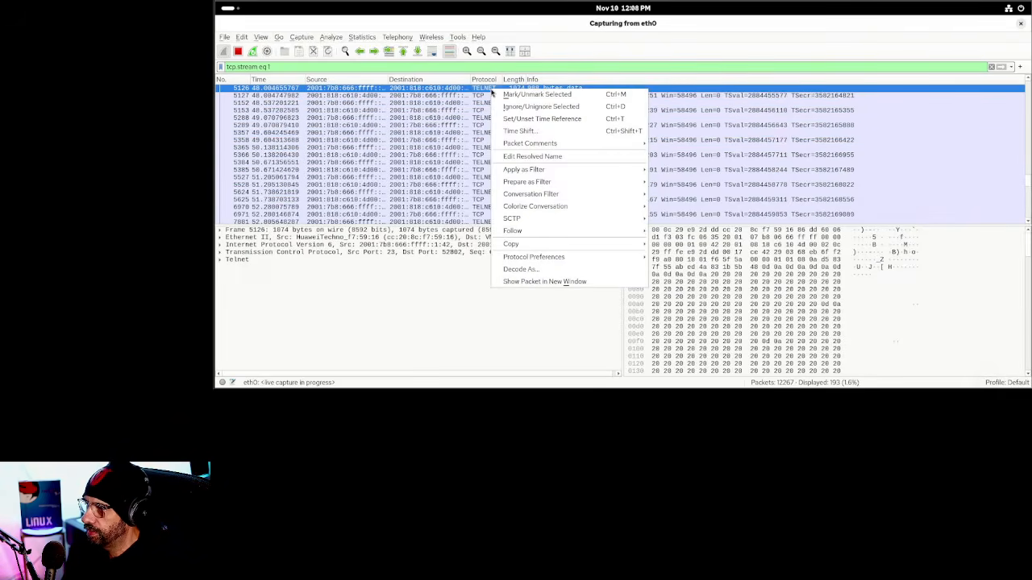
mouse_move(601, 234)
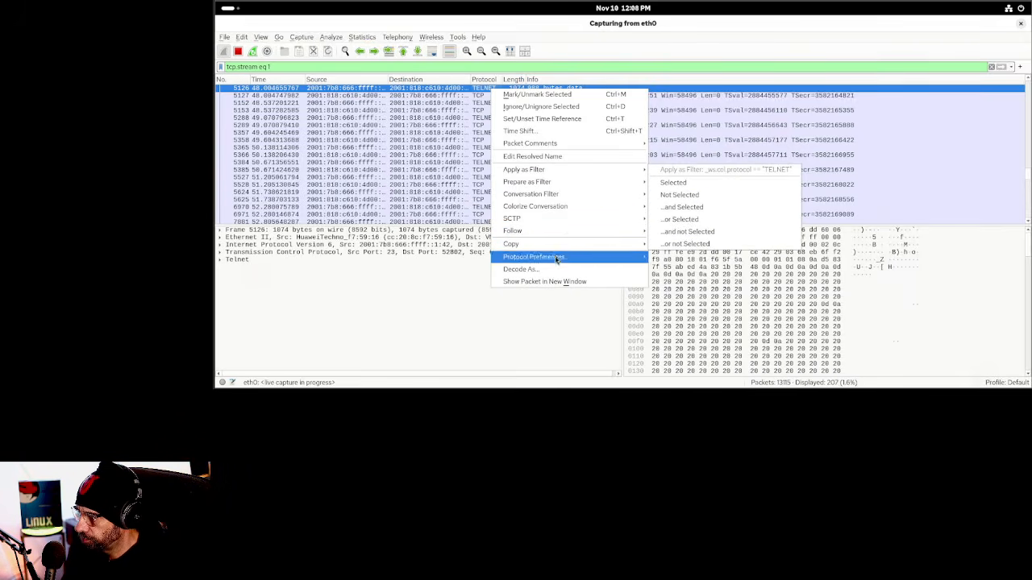
mouse_move(605, 170)
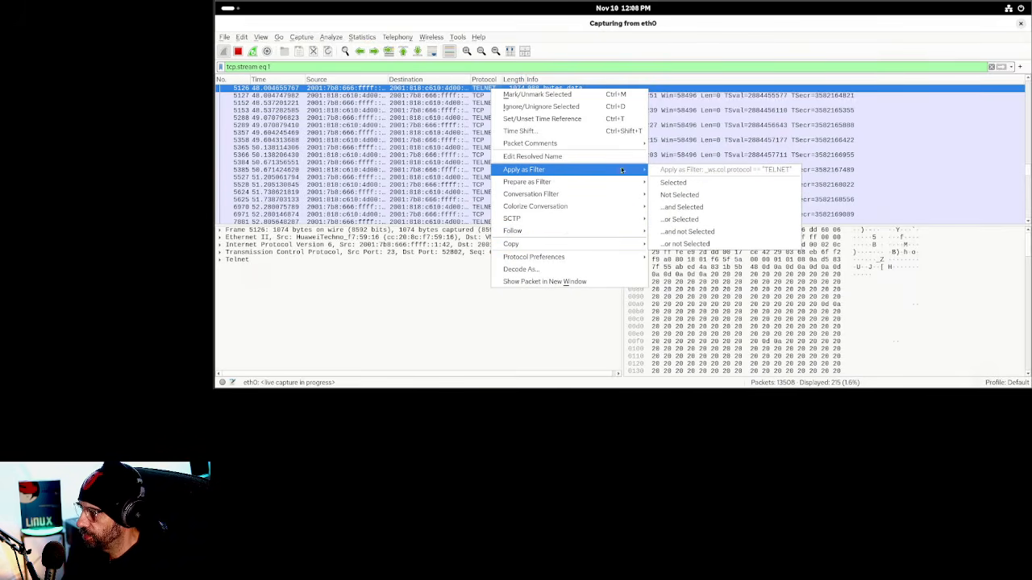
left_click(669, 182)
Look through the earliest packets in the TELNET-filtered list
scroll(471, 190, "up", 8)
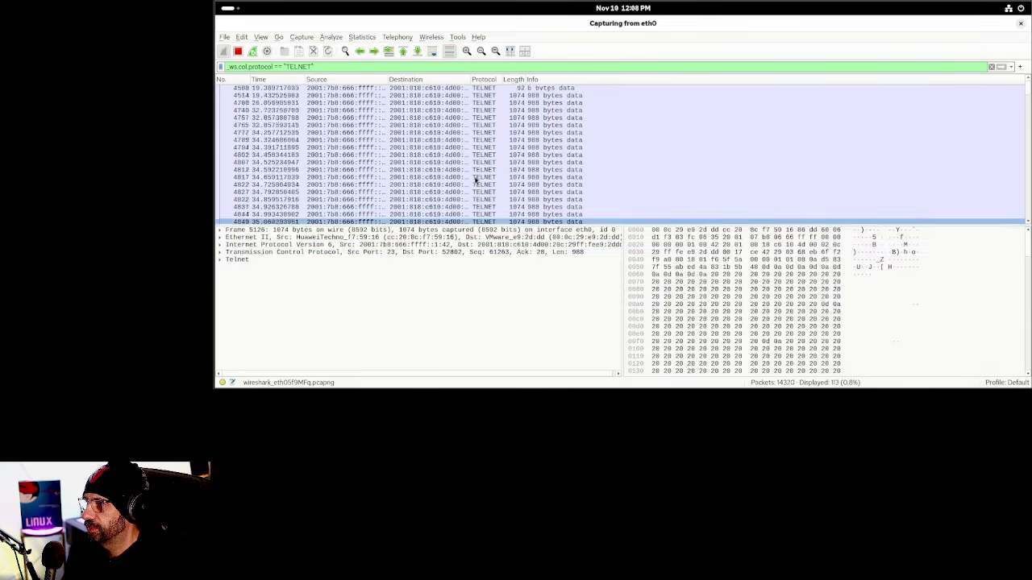
scroll(475, 181, "up", 1)
key("Up")
key("Up")
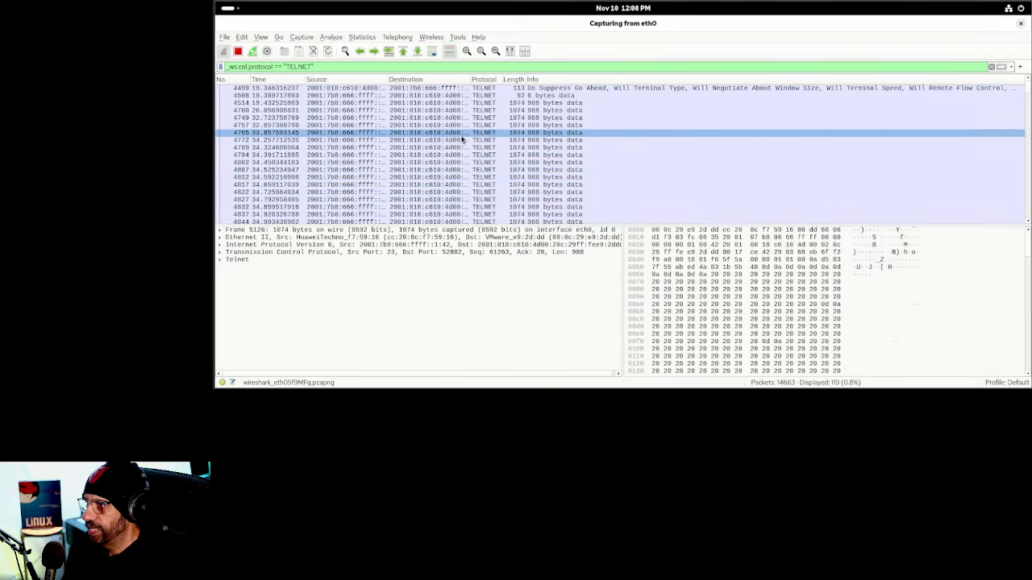
key("Up")
key("Down")
key("Down")
left_click_drag(570, 172, 431, 121)
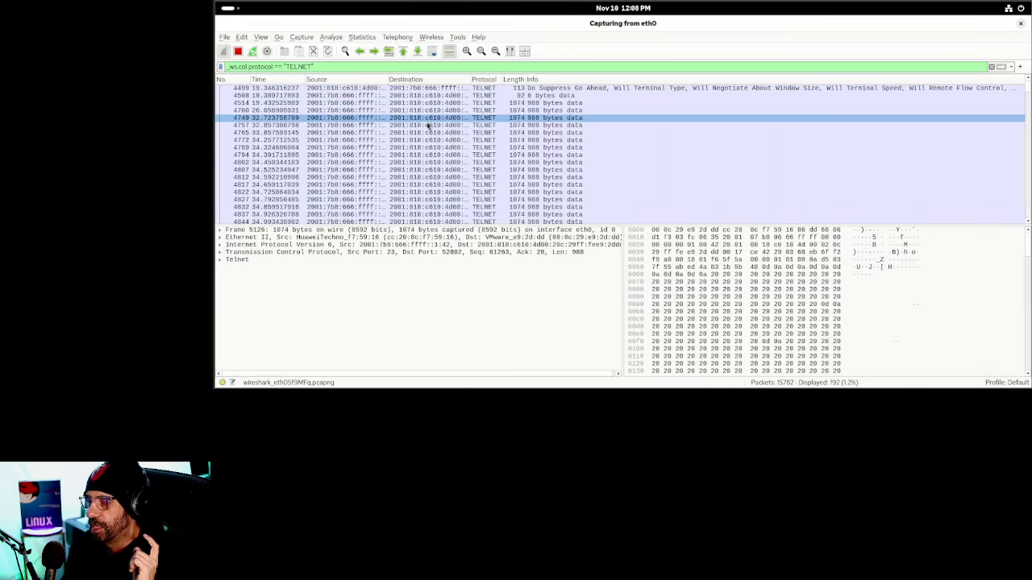
Select TELNET packet 4749 and follow its TCP stream
left_click(429, 128)
left_click_drag(433, 129, 437, 118)
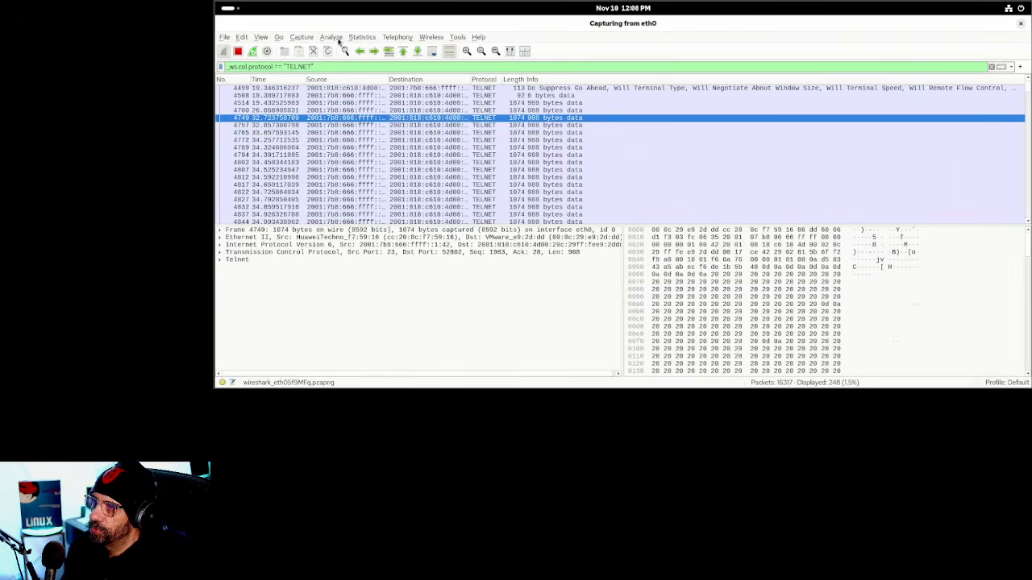
left_click(331, 37)
mouse_move(384, 174)
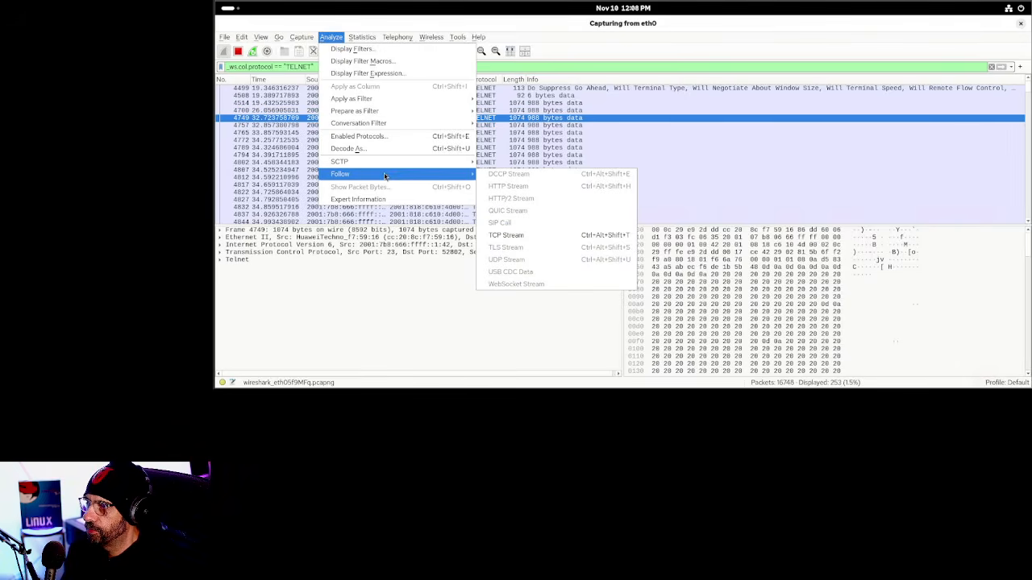
left_click(562, 234)
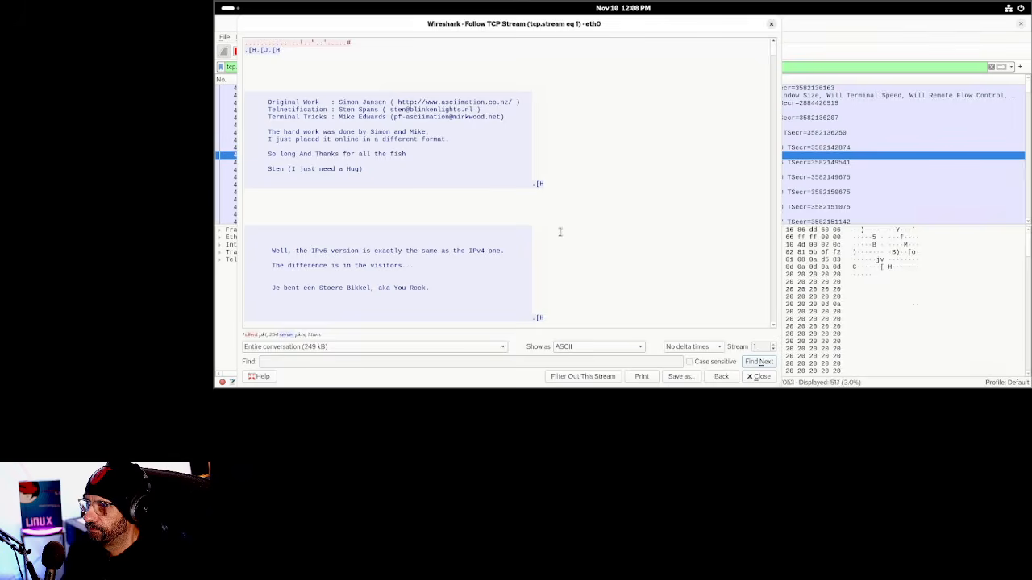
Read through the followed TCP stream's plain-text content and compare it with the telnet session running in the terminal
scroll(772, 72, "down", 10)
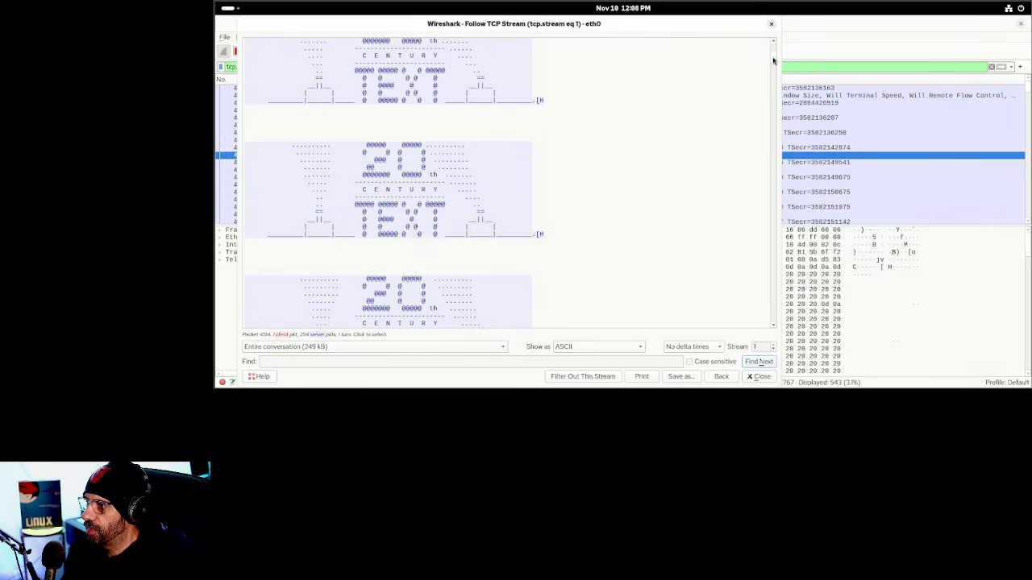
left_click_drag(773, 73, 772, 159)
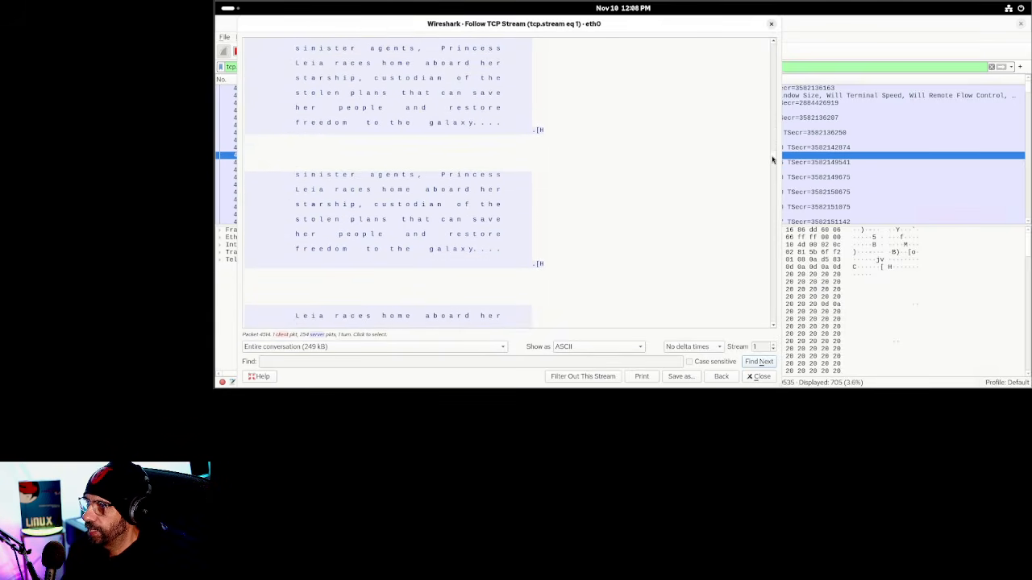
left_click(226, 10)
left_click(707, 226)
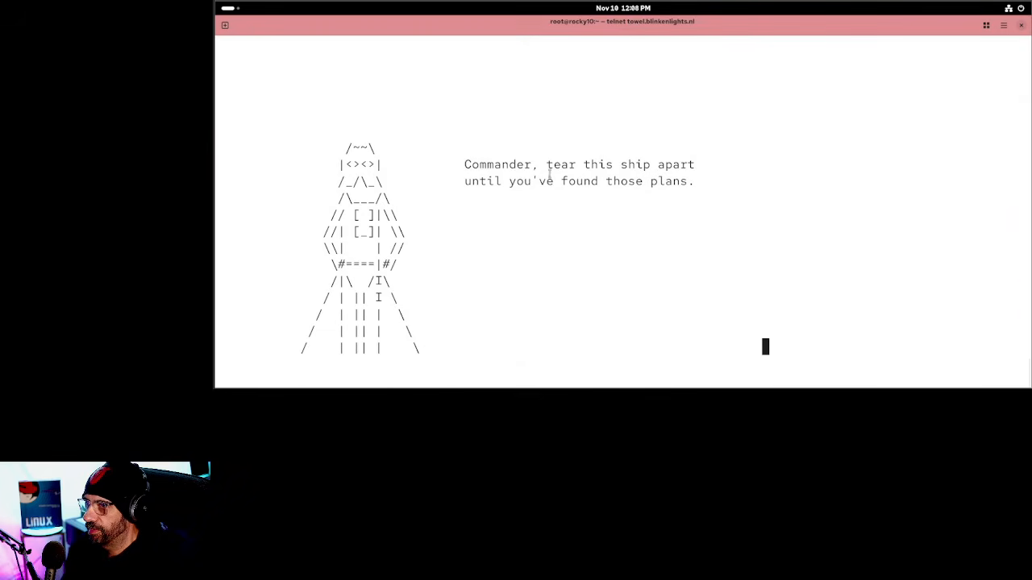
left_click(228, 9)
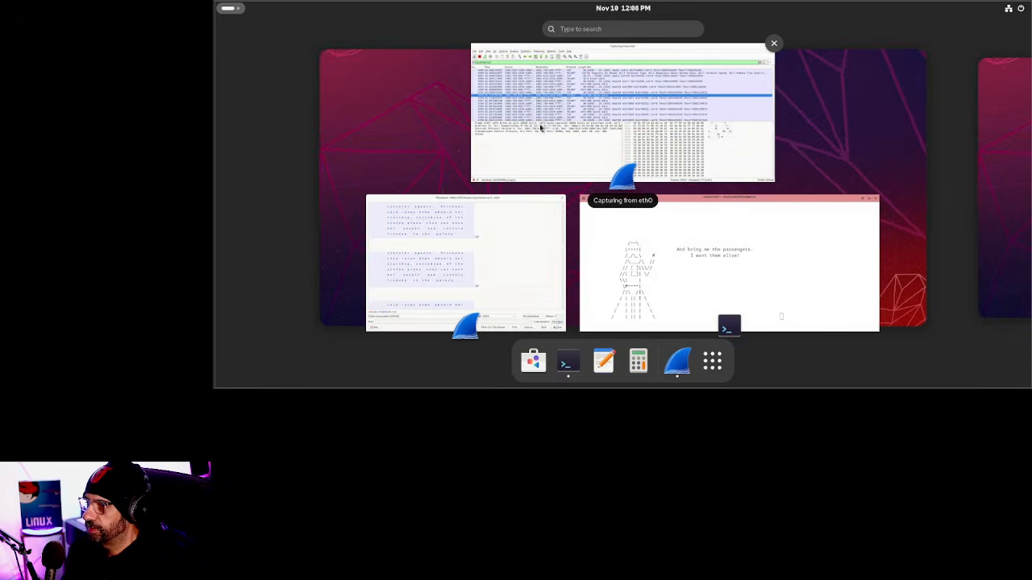
left_click(617, 144)
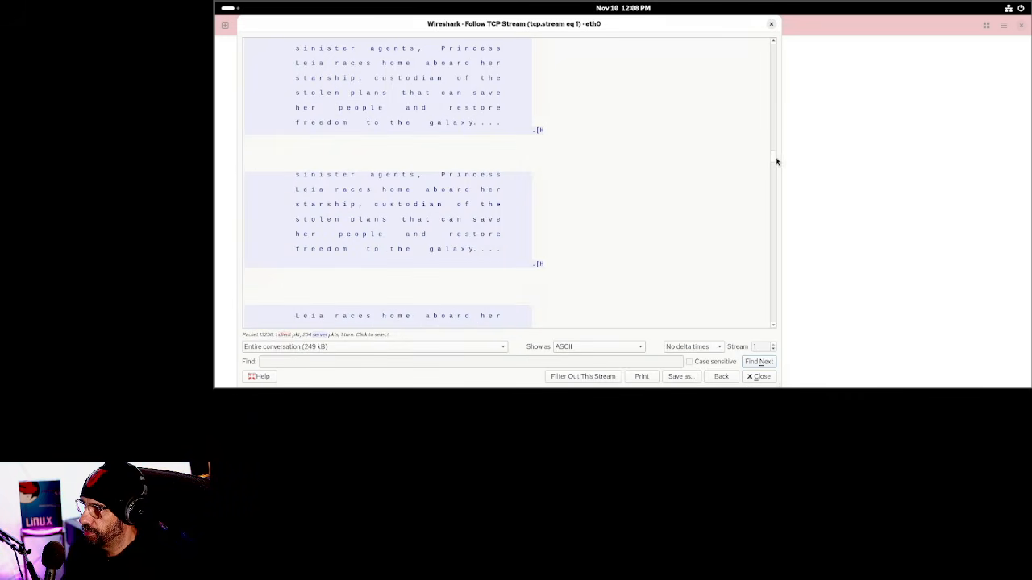
left_click_drag(776, 162, 776, 253)
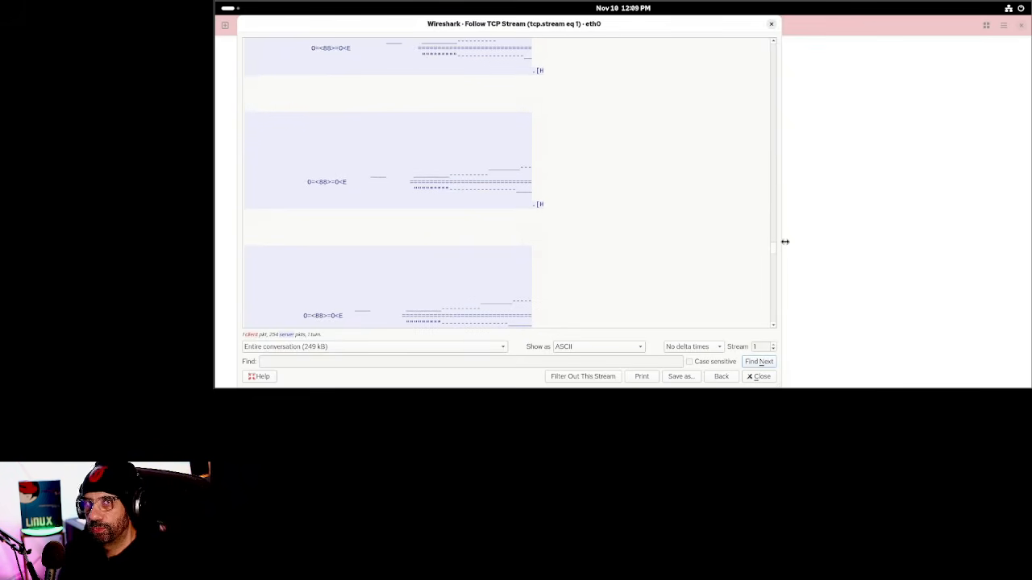